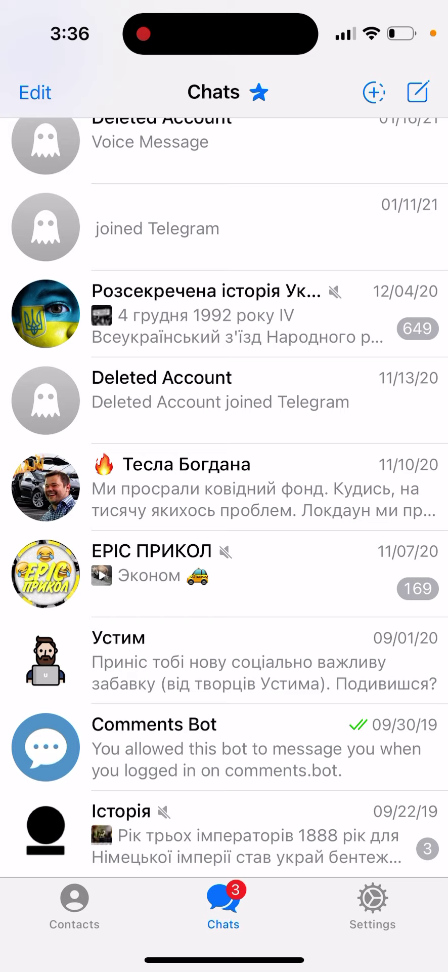
# Swipe right from the Chats list to open the story camera
pyautogui.moveTo(75, 481); pyautogui.dragTo(355, 480)
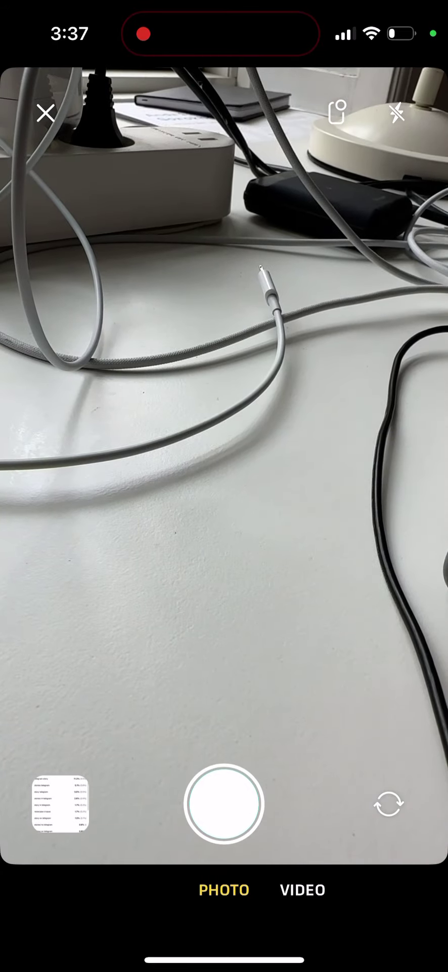
# Photograph the cables and make the story visible for 48 hours
pyautogui.click(224, 804)
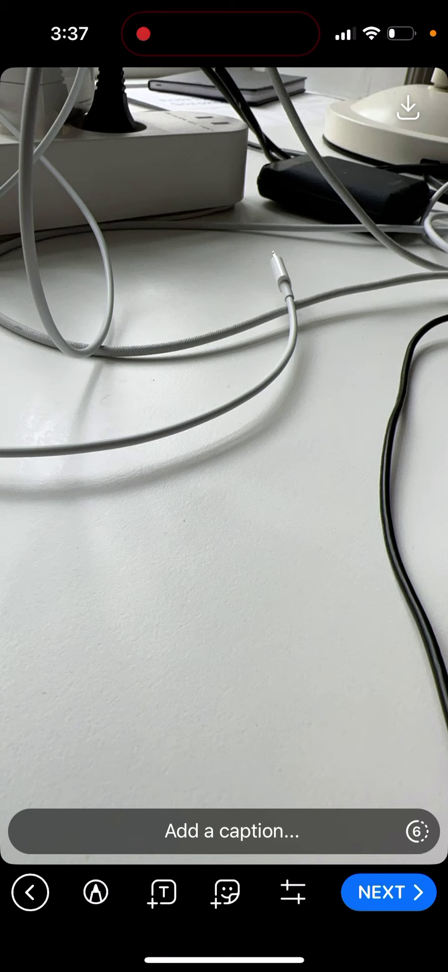
pyautogui.click(417, 831)
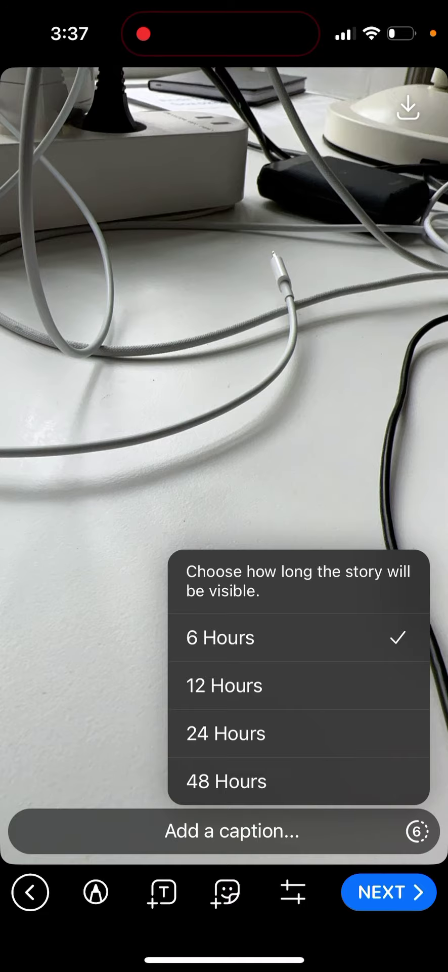
pyautogui.click(226, 781)
# Caption the story 'Hey there', then reopen the caption to browse emoji
pyautogui.click(224, 831)
pyautogui.write('Hey there')
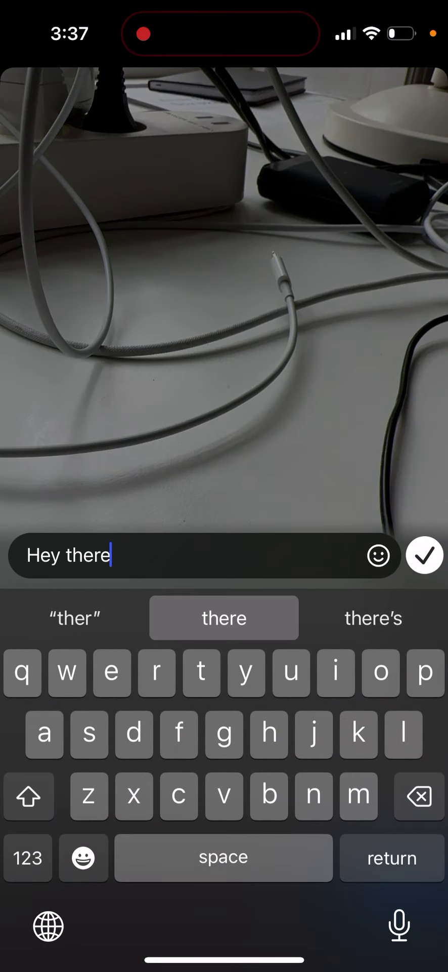
pyautogui.click(425, 556)
pyautogui.click(203, 831)
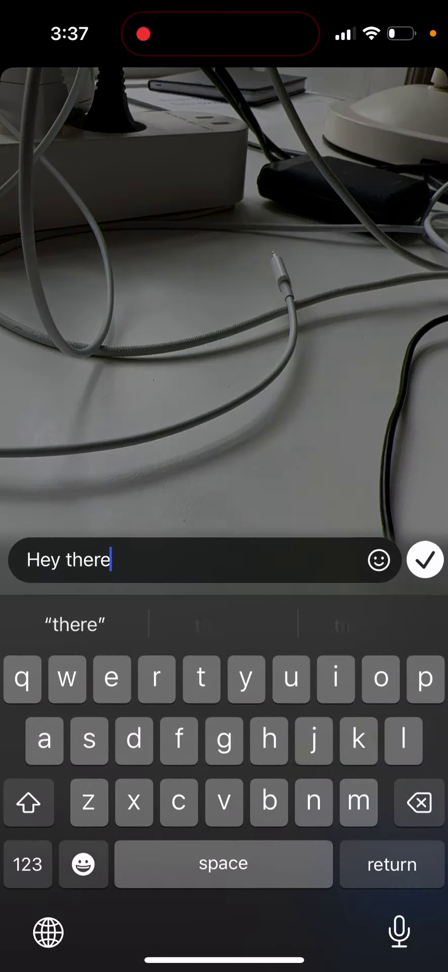
pyautogui.click(377, 558)
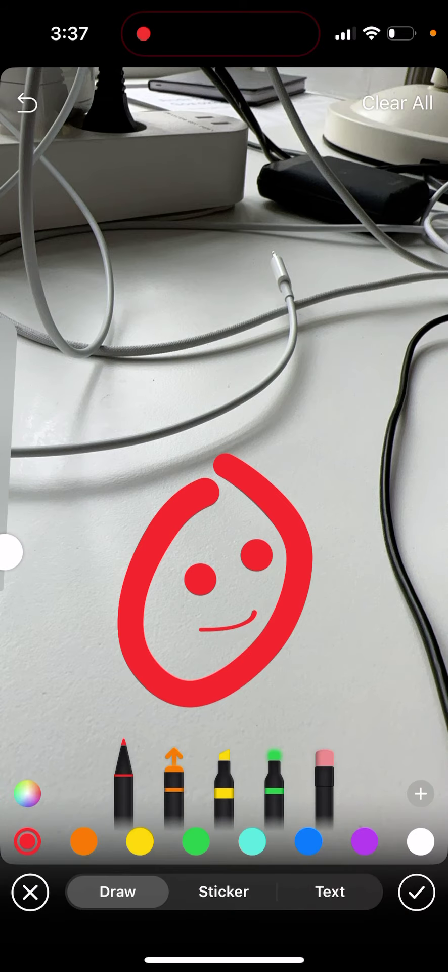
# Bring up the sticker picker over the doodled cable photo
pyautogui.click(224, 891)
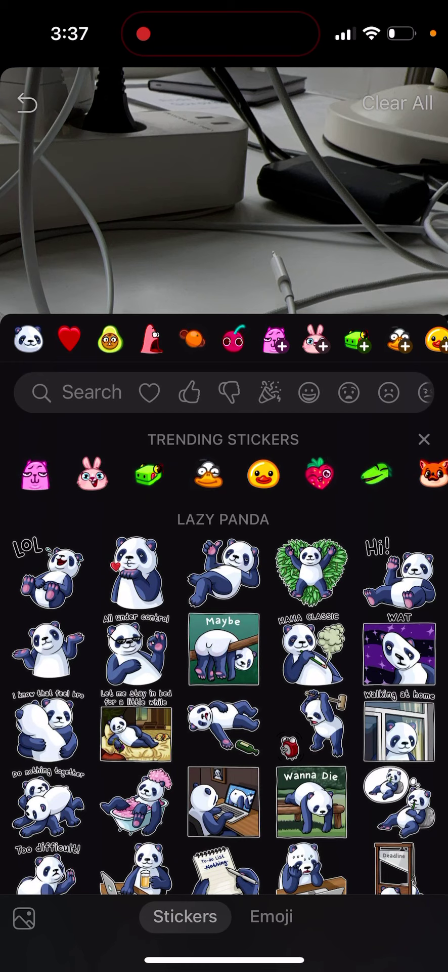
# Add 'Hola' text in Georgia font and move it to the bottom left
pyautogui.click(224, 202)
pyautogui.click(330, 892)
pyautogui.write('Hola')
pyautogui.click(356, 563)
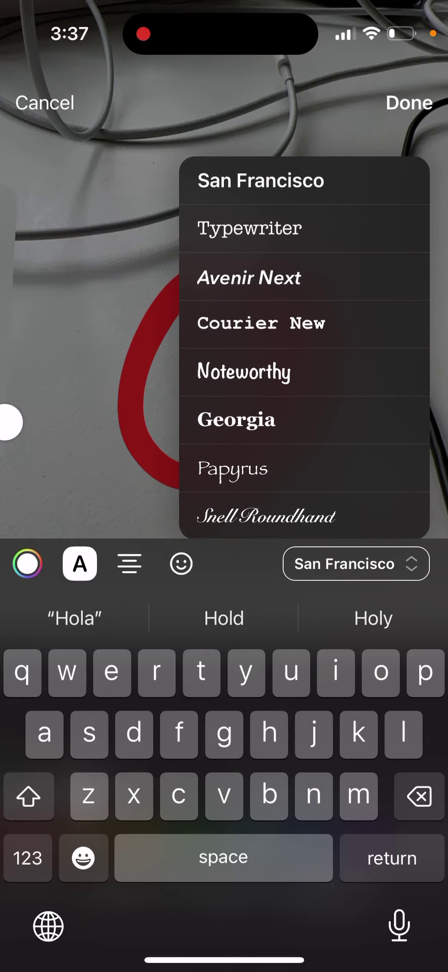
pyautogui.click(236, 418)
pyautogui.click(266, 249)
pyautogui.click(410, 102)
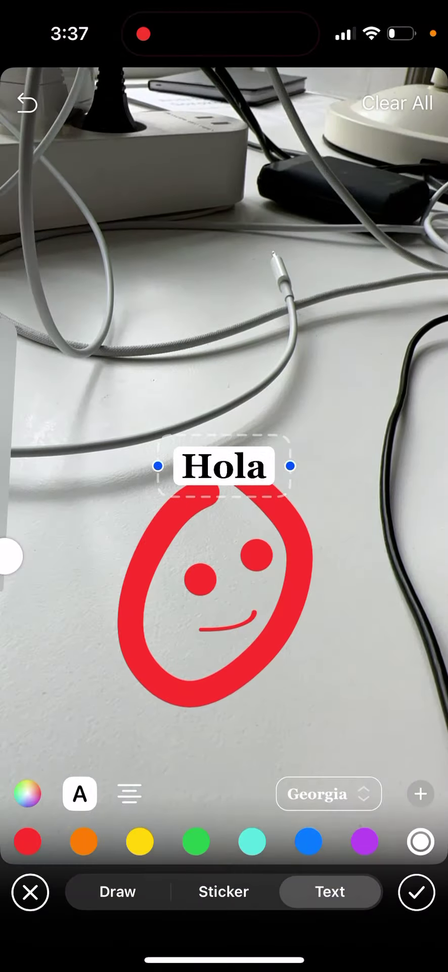
pyautogui.moveTo(224, 466)
pyautogui.mouseDown()
pyautogui.moveTo(245, 609)
pyautogui.moveTo(91, 760)
pyautogui.mouseUp()
# Draw a stray thin red vertical line, then undo it
pyautogui.click(224, 891)
pyautogui.click(117, 891)
pyautogui.moveTo(271, 426); pyautogui.dragTo(266, 534)
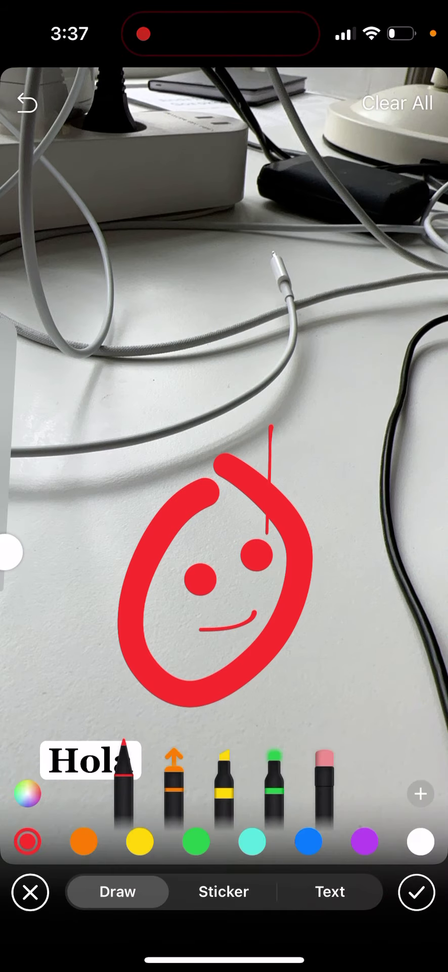
pyautogui.click(26, 103)
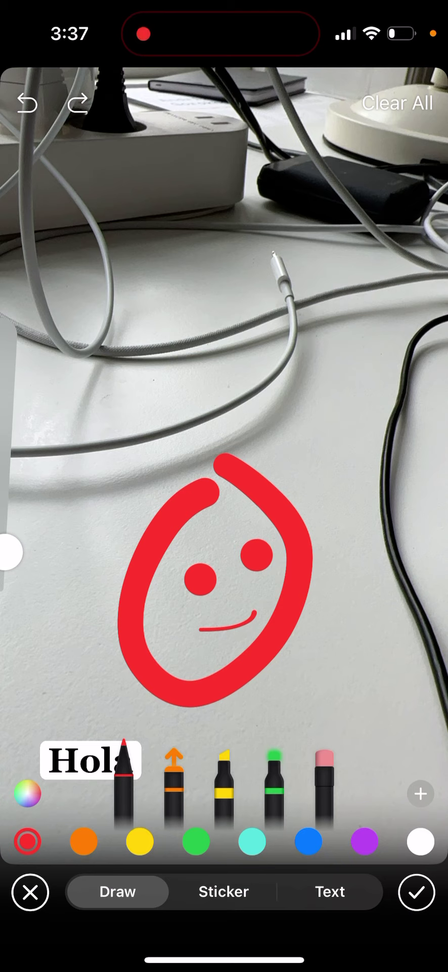
pyautogui.click(118, 891)
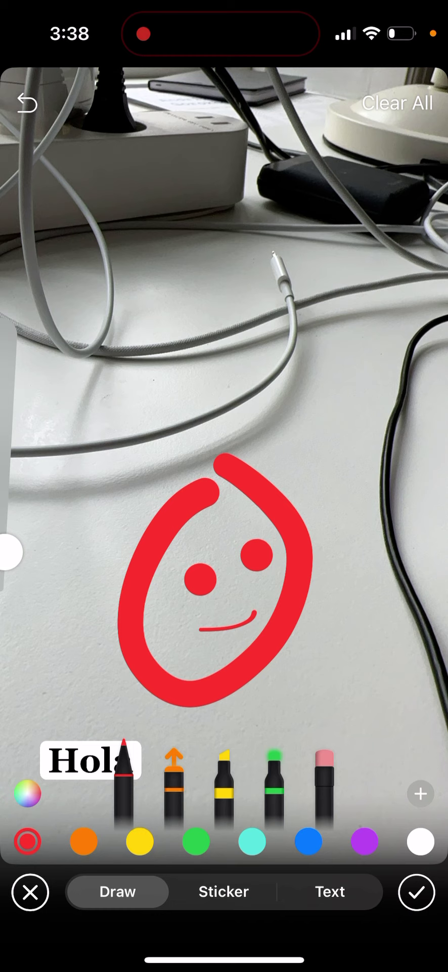
# Draw and undo a small red hook, exit drawing, and open the adjustment sliders
pyautogui.moveTo(112, 572); pyautogui.dragTo(149, 606)
pyautogui.click(26, 104)
pyautogui.click(417, 892)
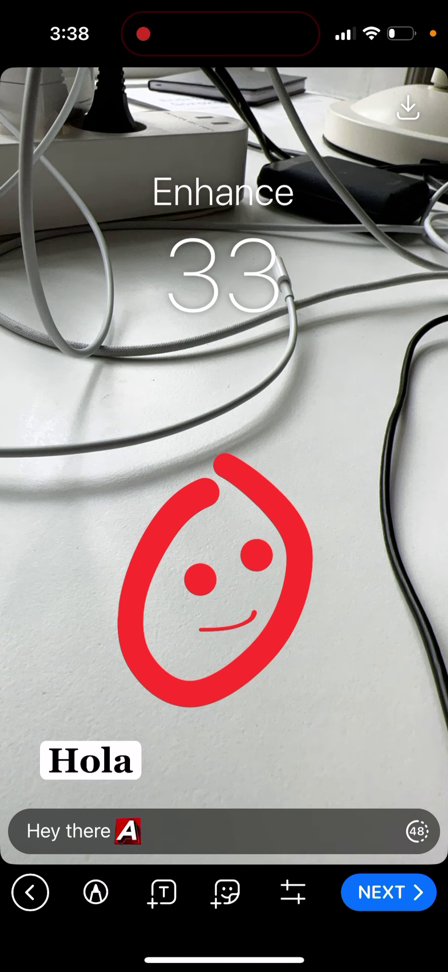
pyautogui.click(293, 891)
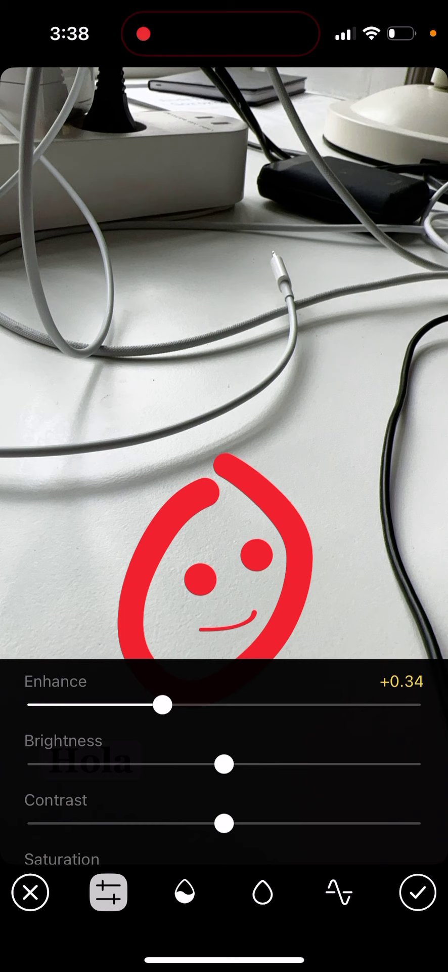
# Raise Enhance to +0.44 and try split-tone and radial blur without keeping them
pyautogui.moveTo(162, 704)
pyautogui.mouseDown()
pyautogui.moveTo(69, 705)
pyautogui.moveTo(202, 705)
pyautogui.mouseUp()
pyautogui.click(339, 892)
pyautogui.click(185, 892)
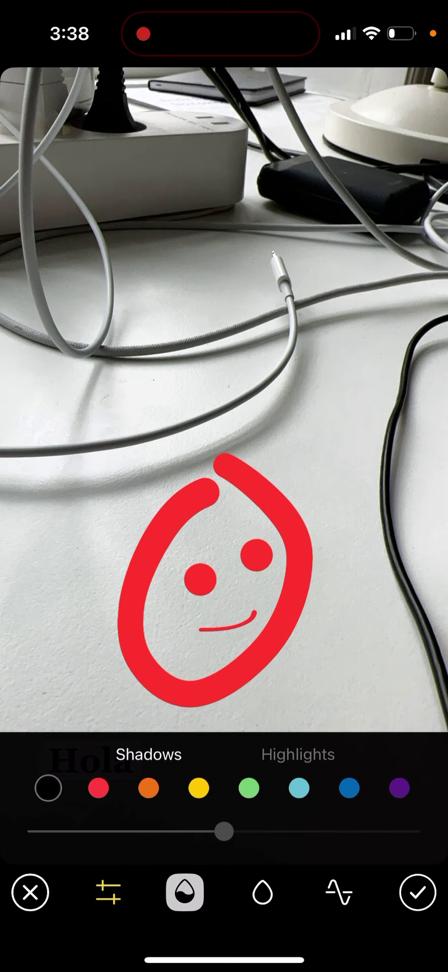
pyautogui.click(108, 891)
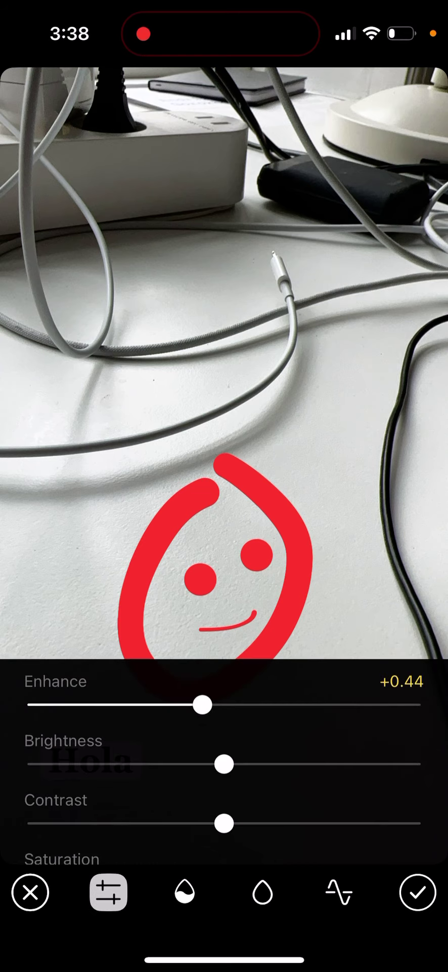
pyautogui.scroll(-6, 224, 759)
pyautogui.click(263, 892)
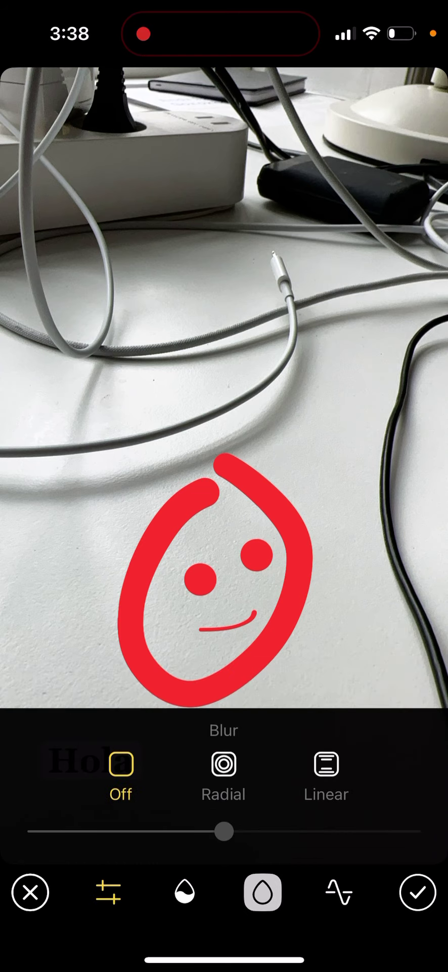
pyautogui.click(224, 775)
pyautogui.click(121, 774)
# Lower the Red channel curve to tint the photo, apply, and continue to sharing
pyautogui.click(339, 891)
pyautogui.click(178, 754)
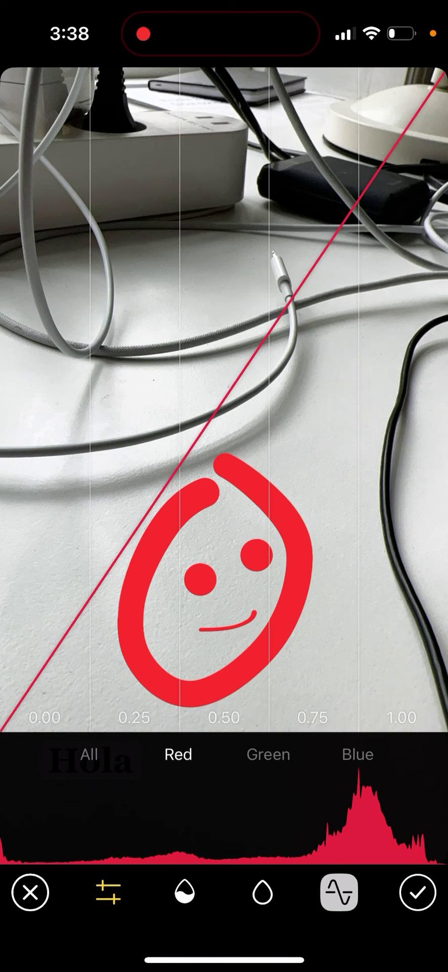
pyautogui.moveTo(224, 400)
pyautogui.mouseDown()
pyautogui.moveTo(203, 481)
pyautogui.moveTo(193, 479)
pyautogui.moveTo(246, 344)
pyautogui.moveTo(222, 402)
pyautogui.moveTo(213, 463)
pyautogui.moveTo(162, 536)
pyautogui.mouseUp()
pyautogui.click(418, 892)
pyautogui.click(388, 892)
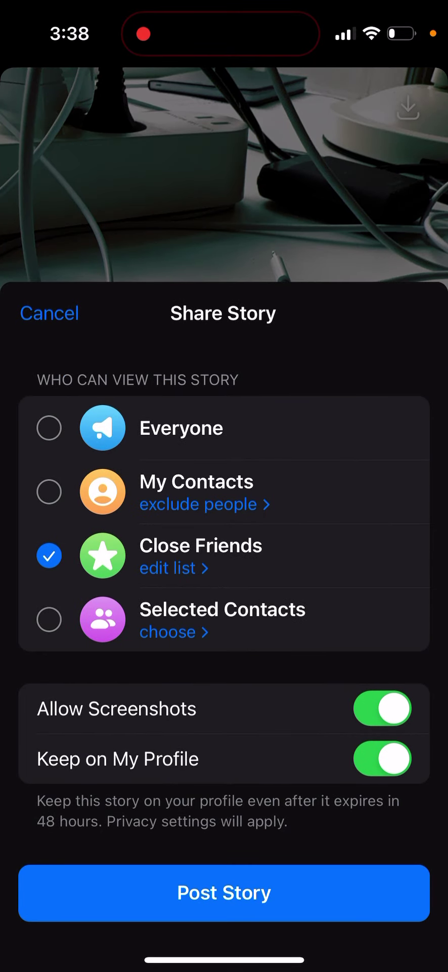
# Keep Allow Screenshots and Keep on My Profile on, post to Close Friends, then open Settings
pyautogui.click(382, 708)
pyautogui.click(383, 708)
pyautogui.click(382, 758)
pyautogui.click(382, 759)
pyautogui.click(382, 758)
pyautogui.click(383, 758)
pyautogui.click(224, 892)
pyautogui.click(373, 906)
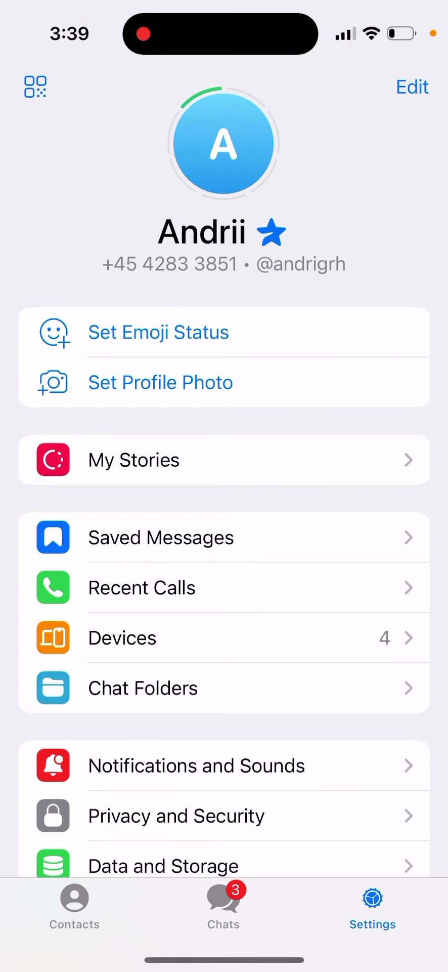
# View the new story, cancel its deletion, then open an earlier story
pyautogui.click(223, 144)
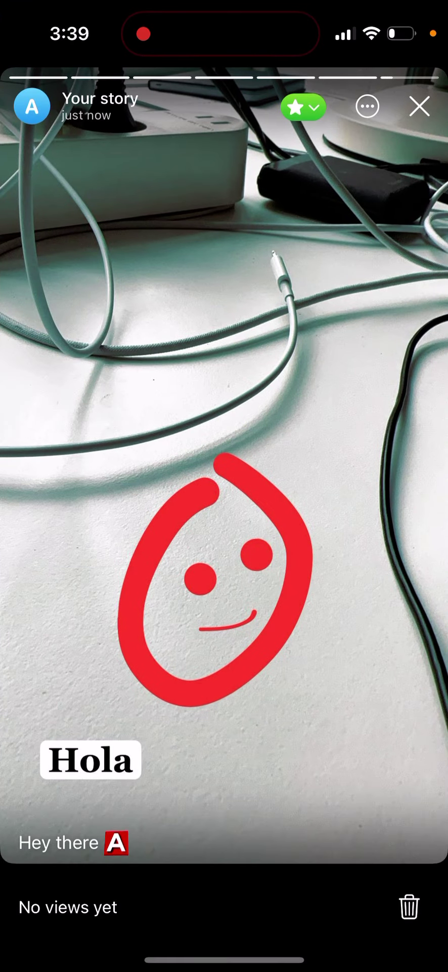
pyautogui.click(367, 106)
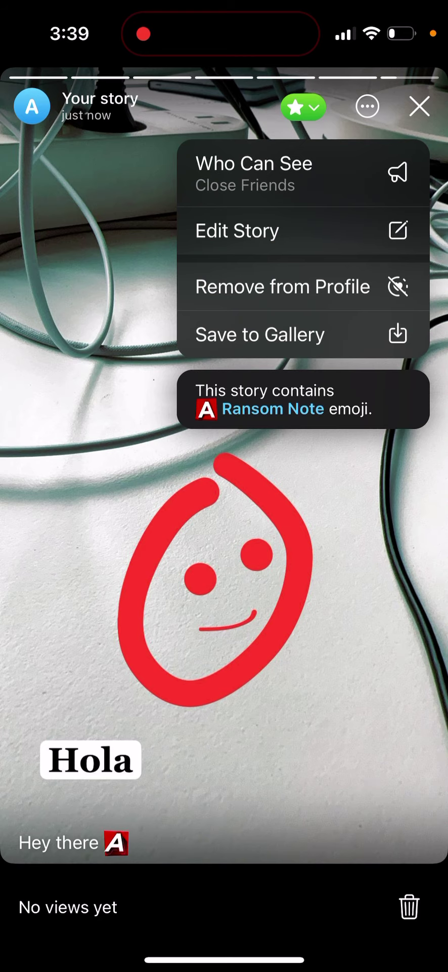
pyautogui.click(225, 658)
pyautogui.click(410, 906)
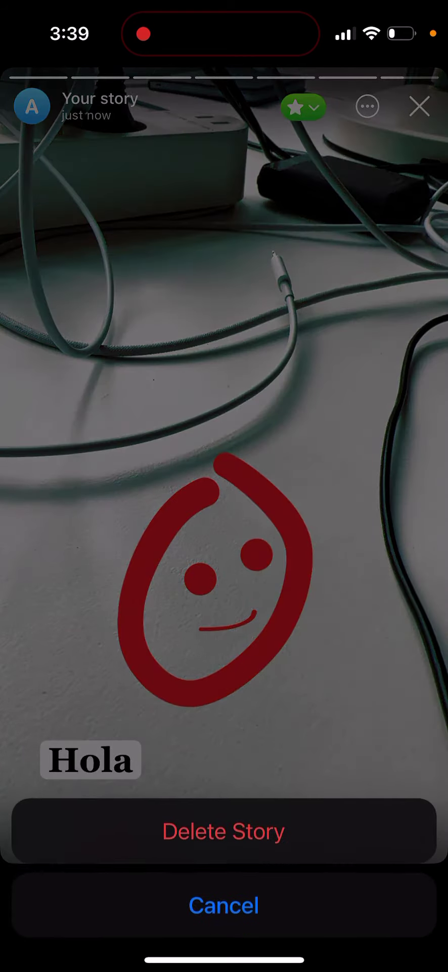
pyautogui.click(223, 903)
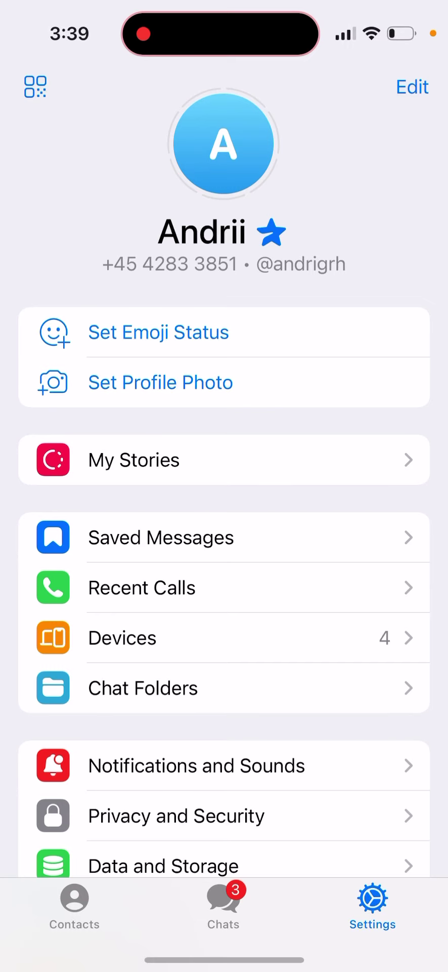
pyautogui.click(223, 145)
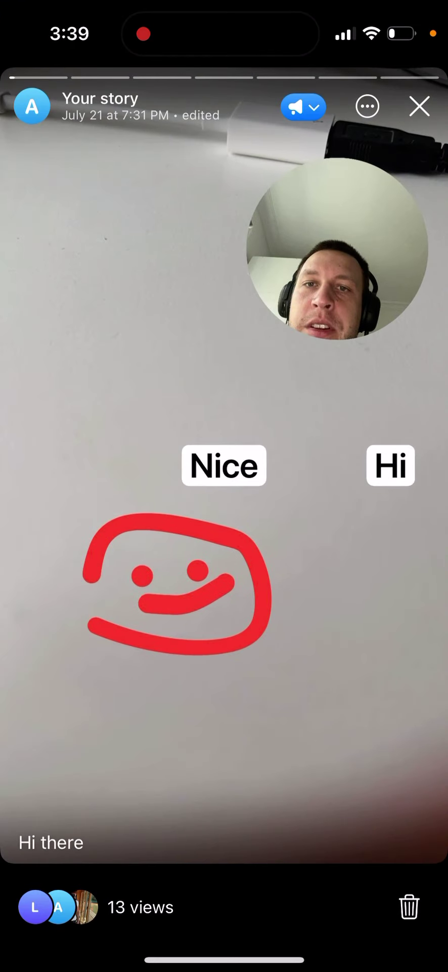
# Check the older story's list of 13 viewers, then close it
pyautogui.click(140, 906)
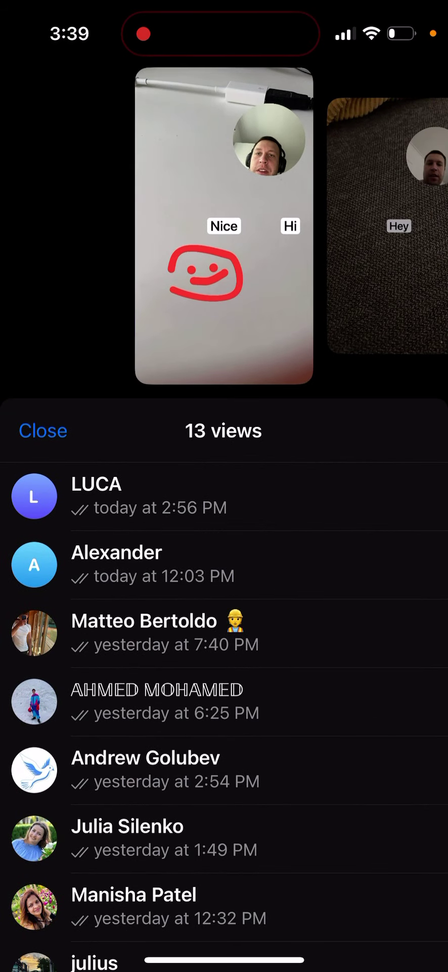
pyautogui.click(43, 431)
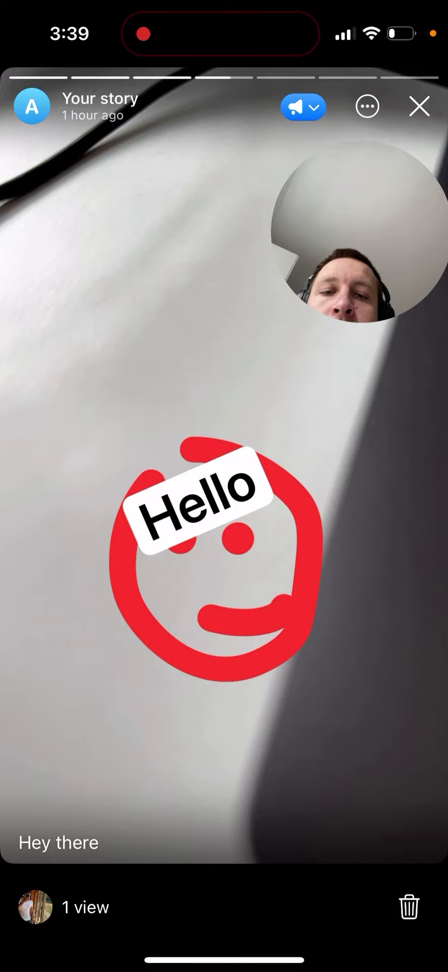
# Open and cancel the hour-old story's privacy settings, skip ahead, and return home
pyautogui.click(303, 107)
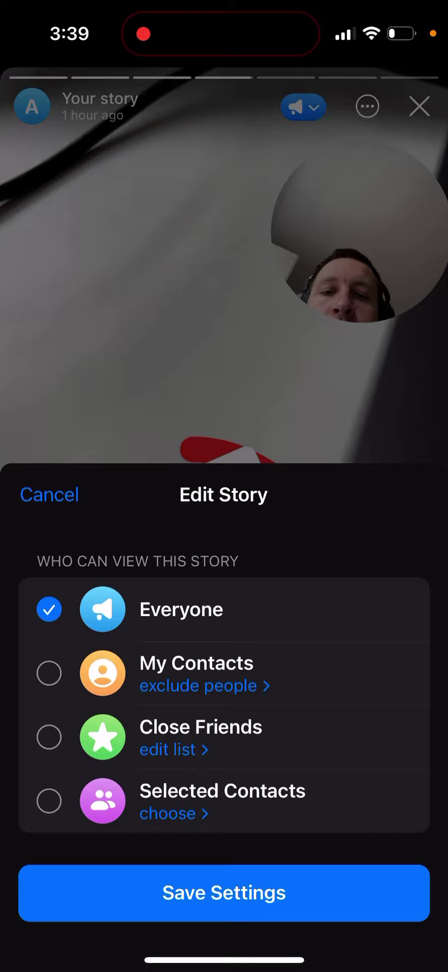
pyautogui.click(49, 494)
pyautogui.click(354, 494)
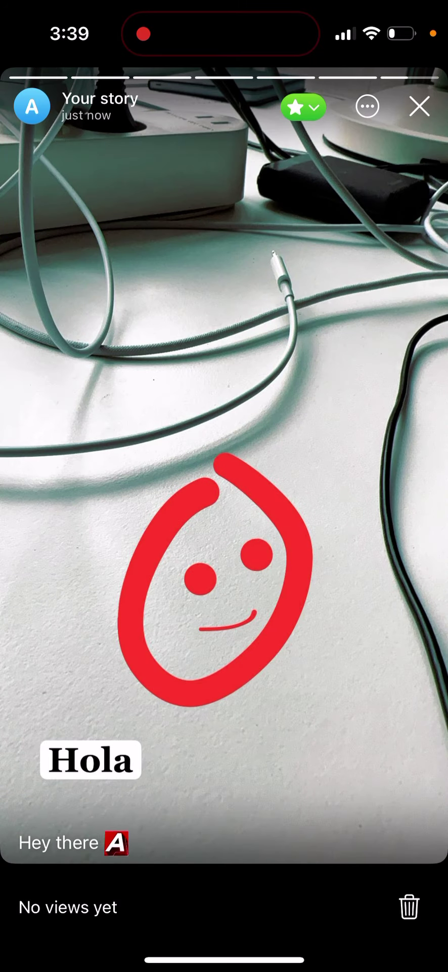
pyautogui.moveTo(225, 959); pyautogui.dragTo(224, 658)
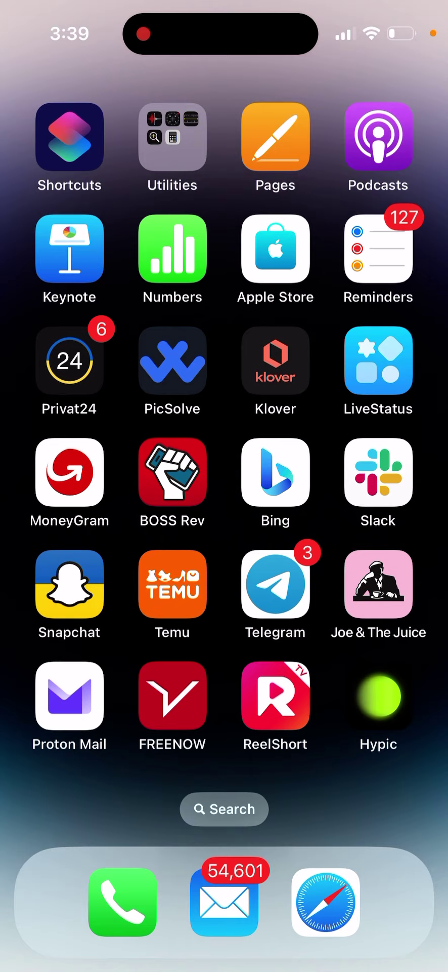